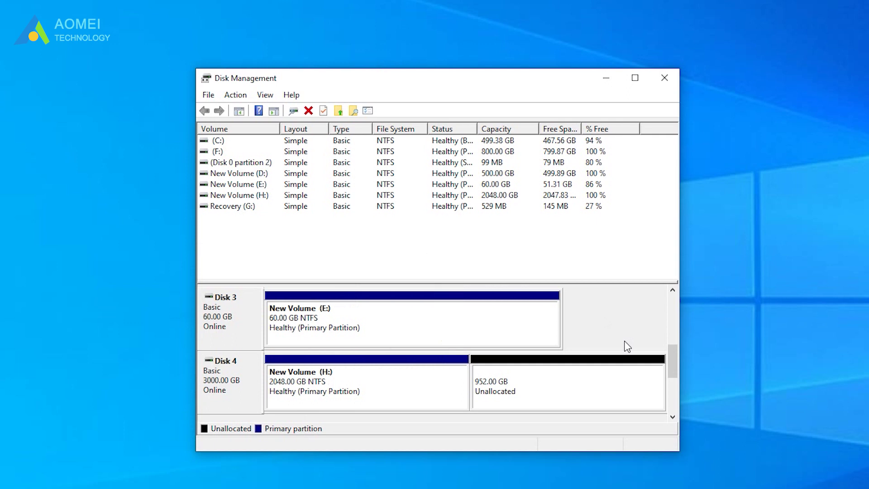
- Delete the 2048 GB New Volume (H:) on Disk 4 and confirm erasing its data
right_click(418, 384)
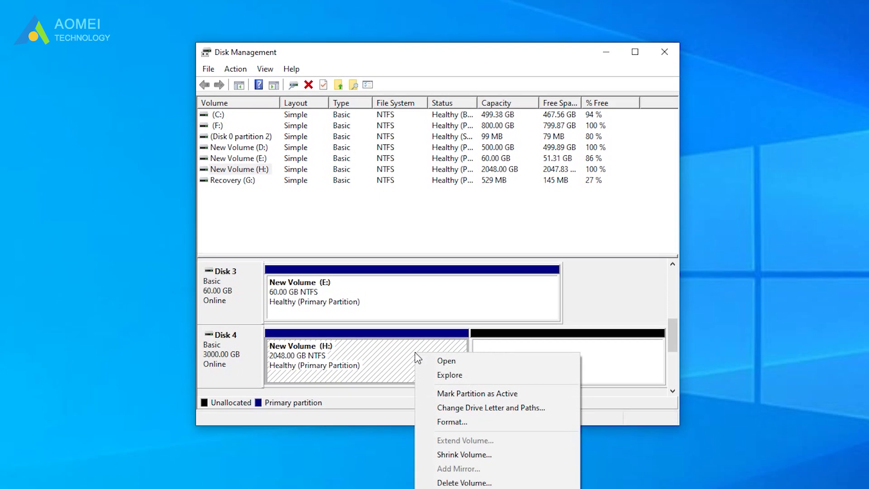
click(464, 432)
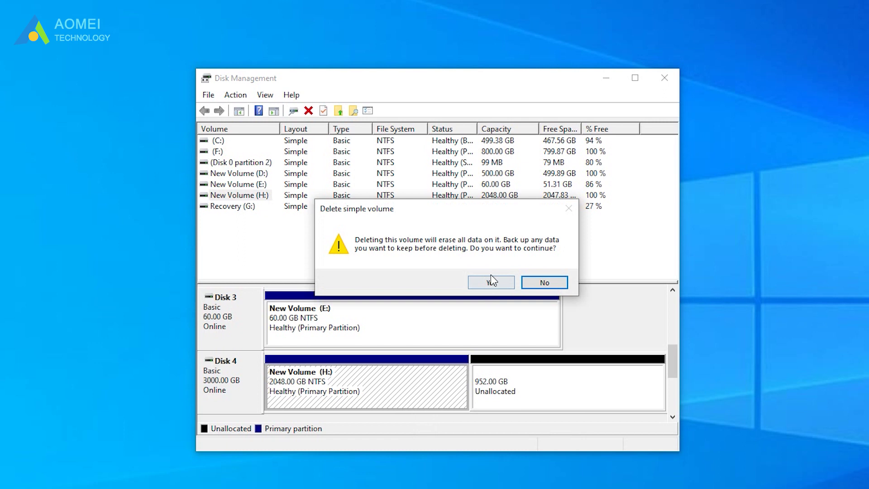
click(491, 281)
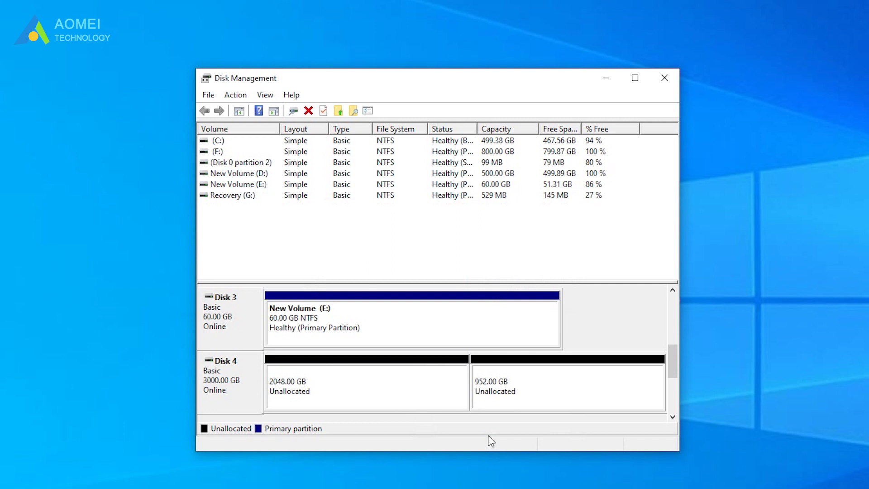
- Convert Disk 4, with its 2048 GB and 952 GB unallocated space, to a GPT disk
click(433, 399)
click(510, 397)
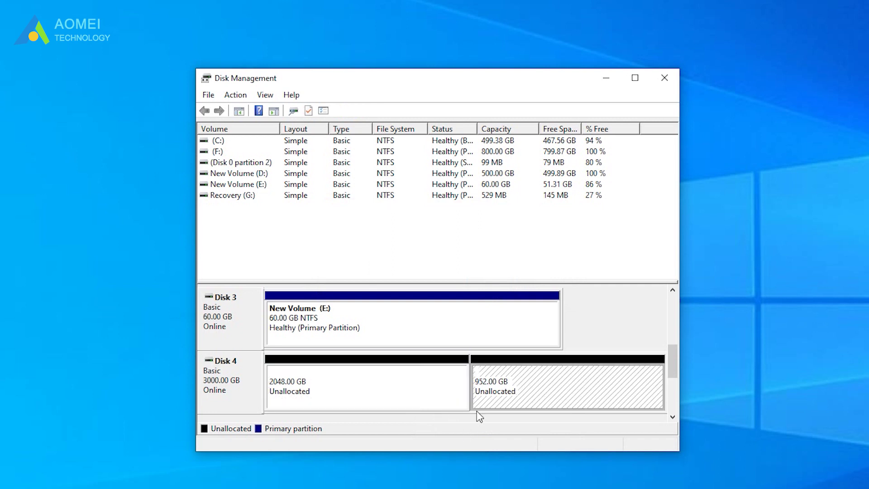
right_click(252, 377)
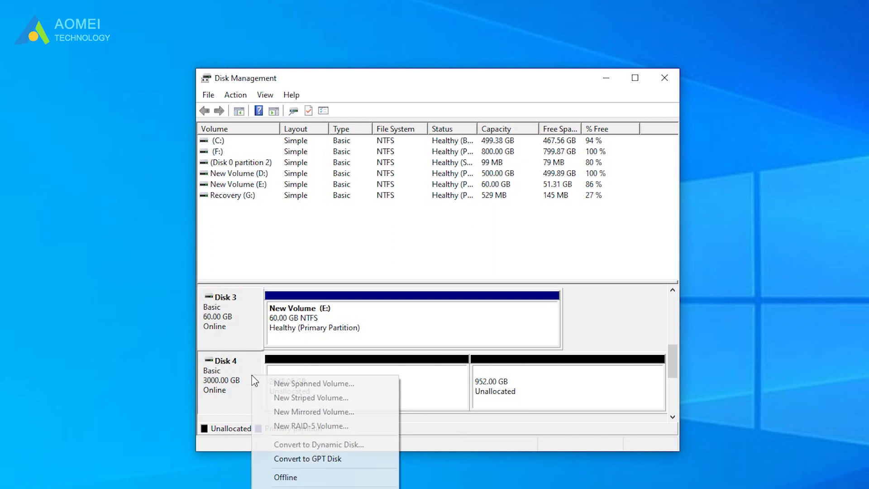
click(299, 459)
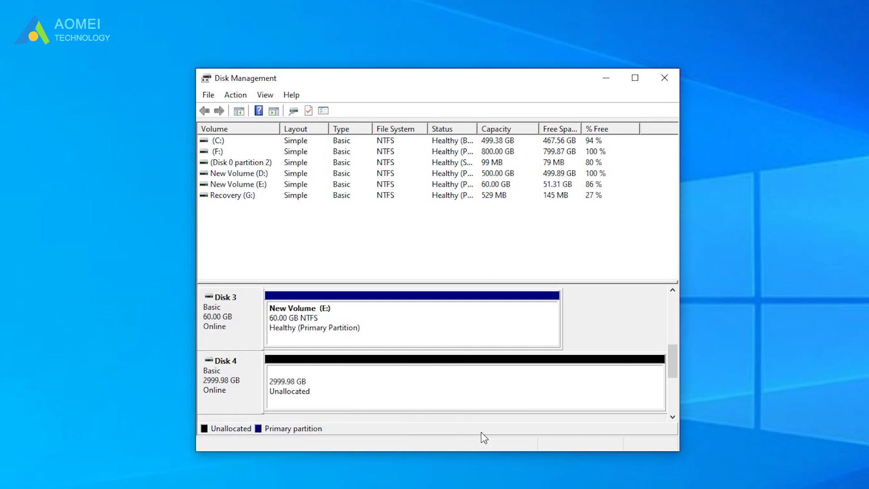
click(473, 389)
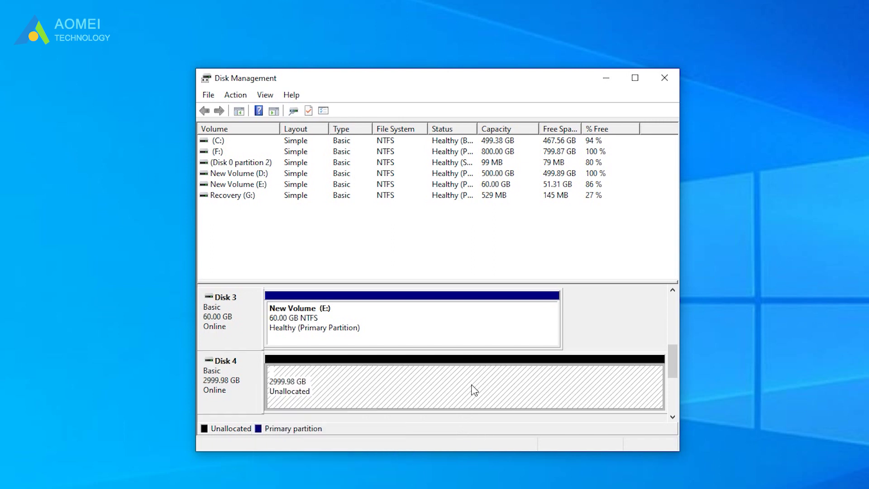
- Create a 2999.98 GB NTFS simple volume (H:) on Disk 4 with the wizard's default size, letter and format
right_click(421, 384)
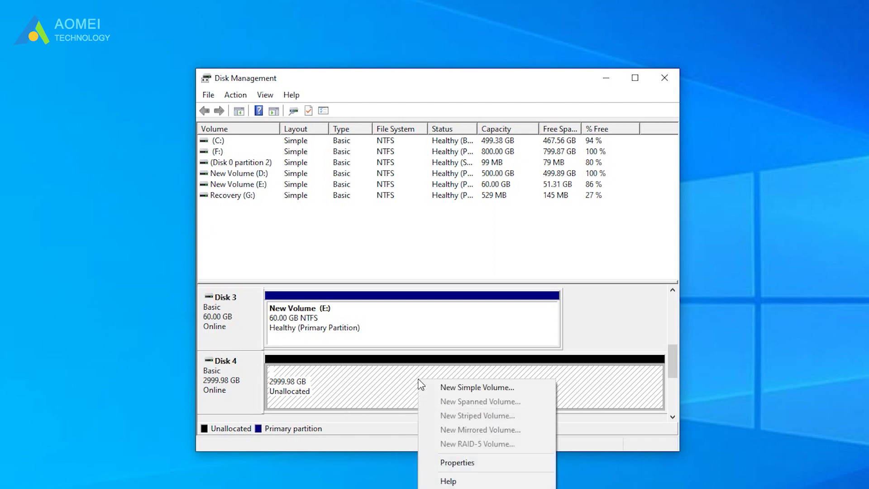
click(460, 388)
click(452, 372)
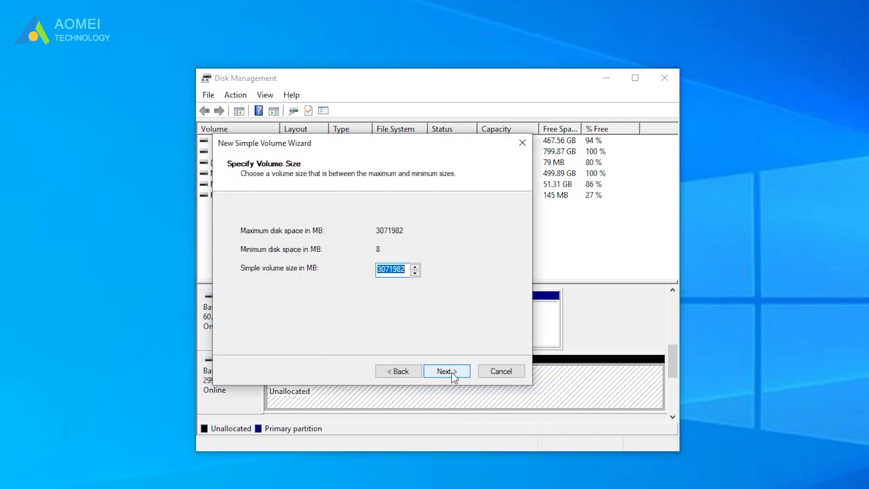
click(452, 372)
click(452, 372)
click(452, 372)
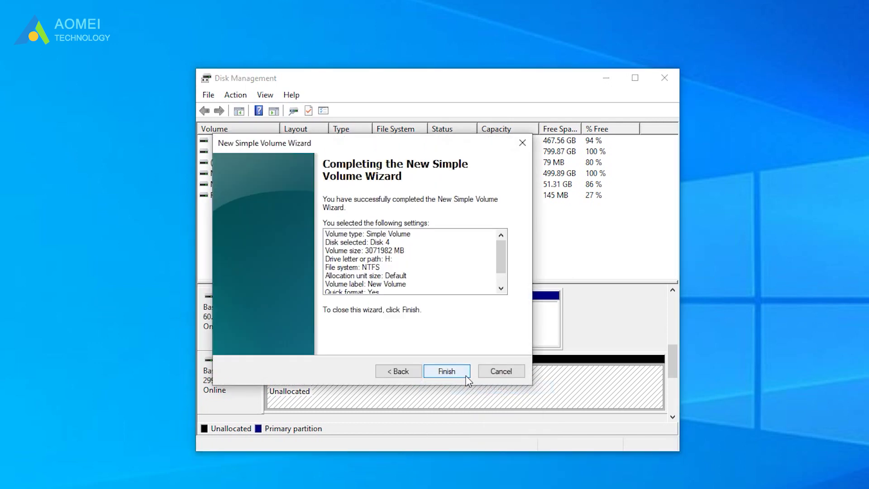
click(468, 376)
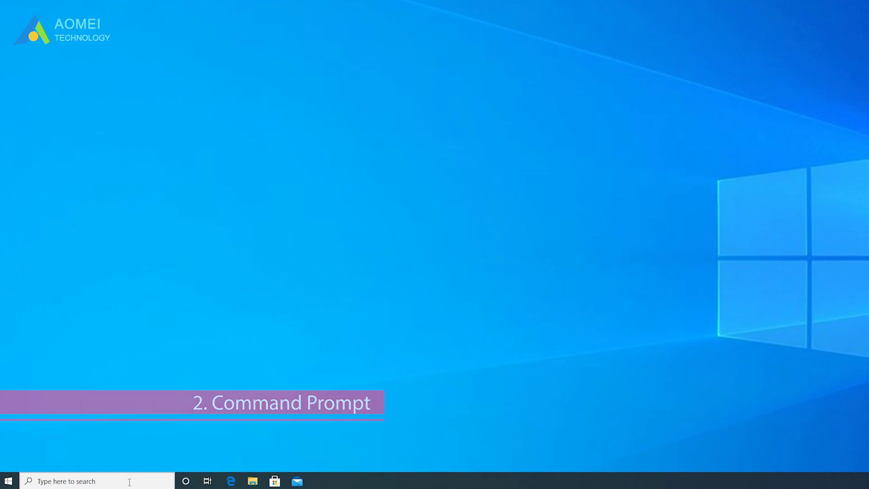
- Launch diskpart from Windows search with administrator rights
click(130, 482)
text(diskpart)
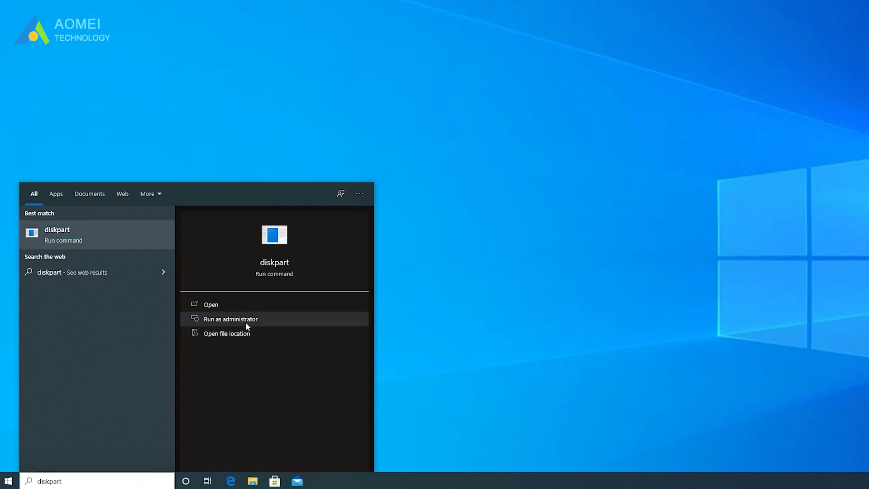
click(245, 321)
click(328, 277)
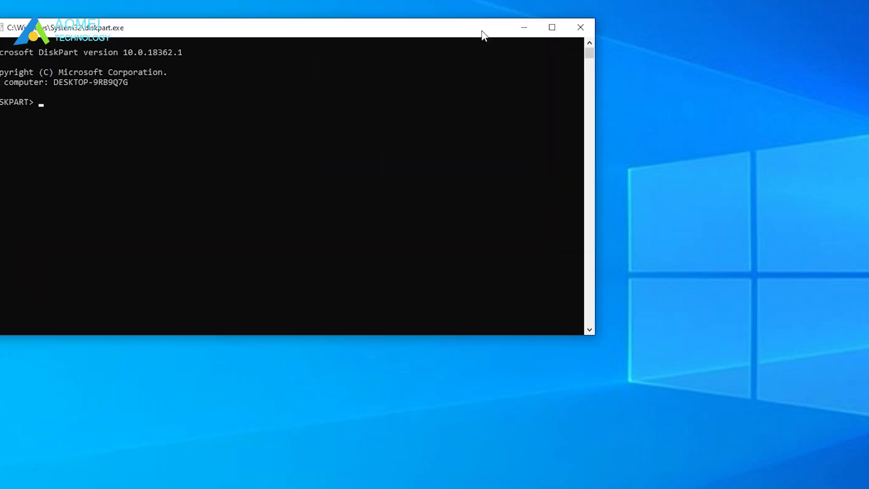
- In DiskPart, list the disks and select disk 1
drag(481, 33, 629, 116)
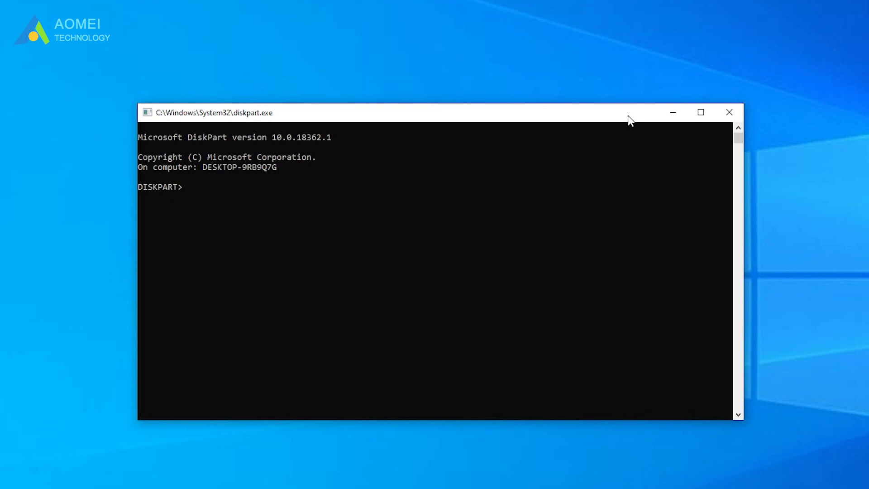
text(list disk)
key(Return)
text(s)
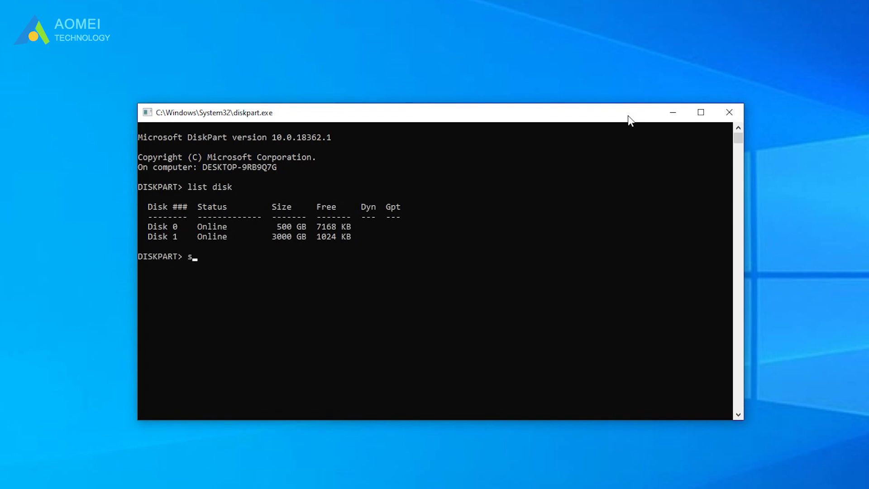
text(elect disk 1)
key(Return)
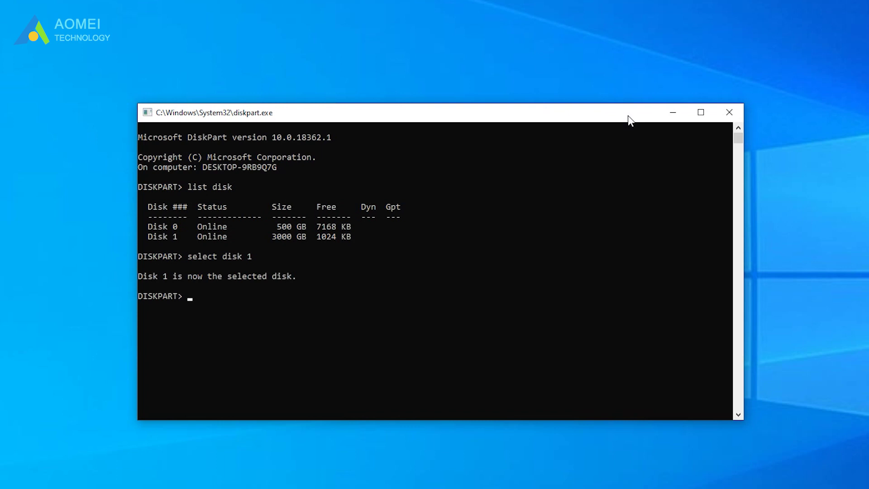
- List disk 1's partitions, select partition 1 and delete it
text(list partition)
key(Return)
text(sel)
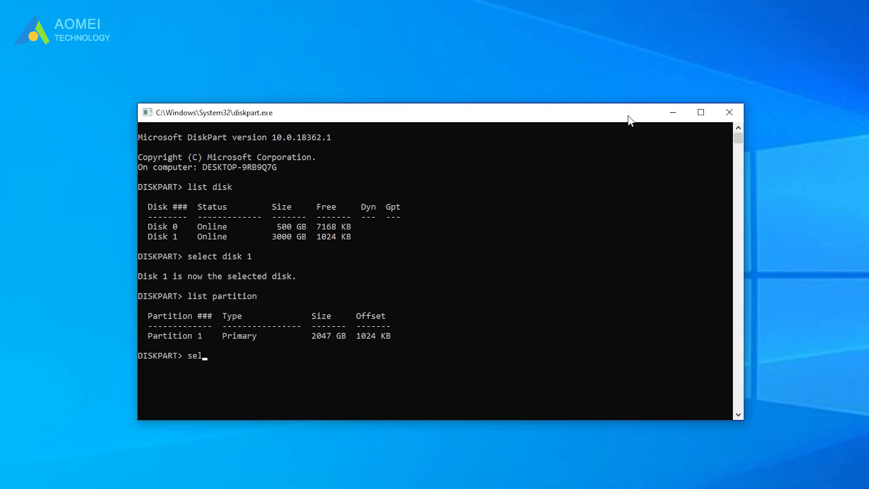
text(ect partition 1)
key(Return)
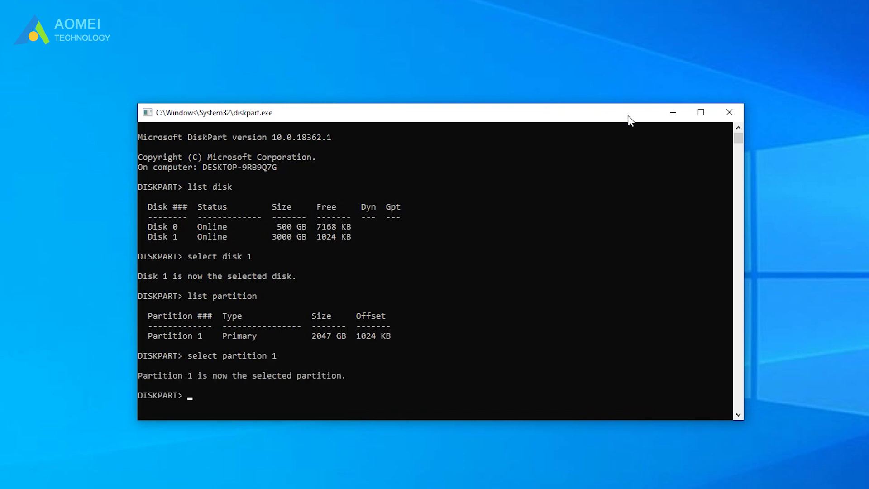
text(delete partition)
key(Return)
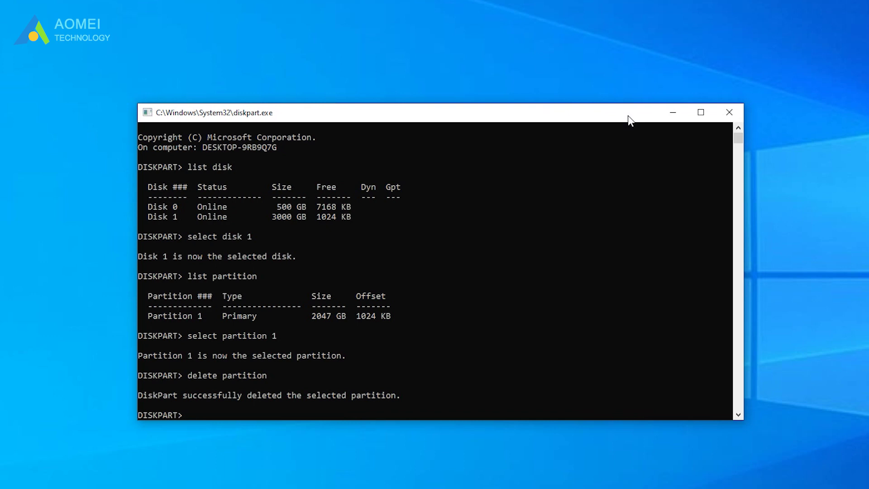
- Convert disk 1 to GPT, create a primary partition and assign it drive letter D
text(convert gpt)
key(Return)
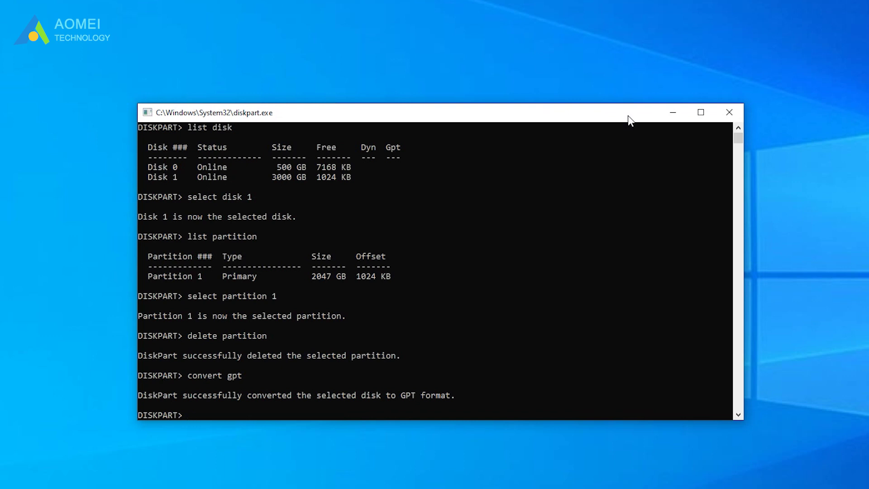
text(create partition primary)
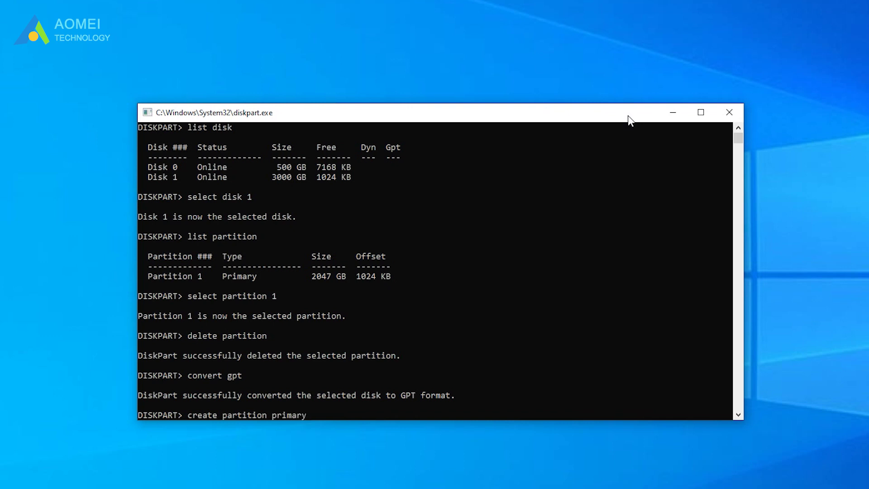
key(Return)
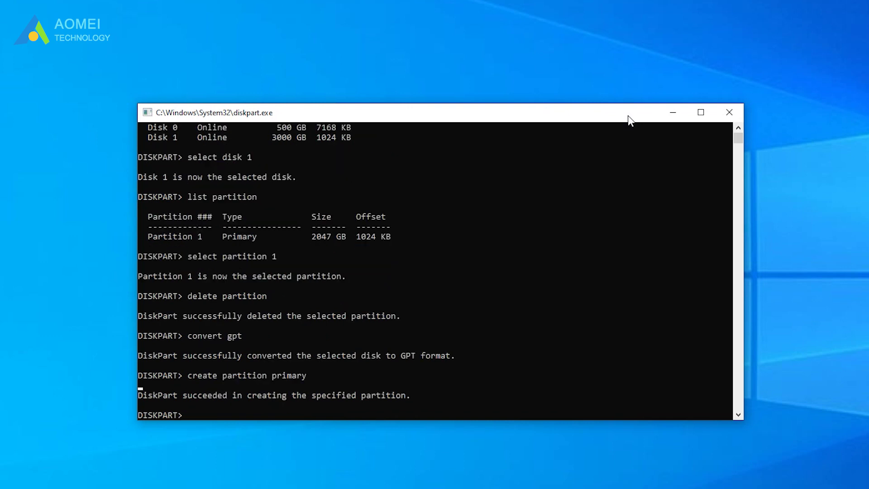
text(assign letter=d)
key(Return)
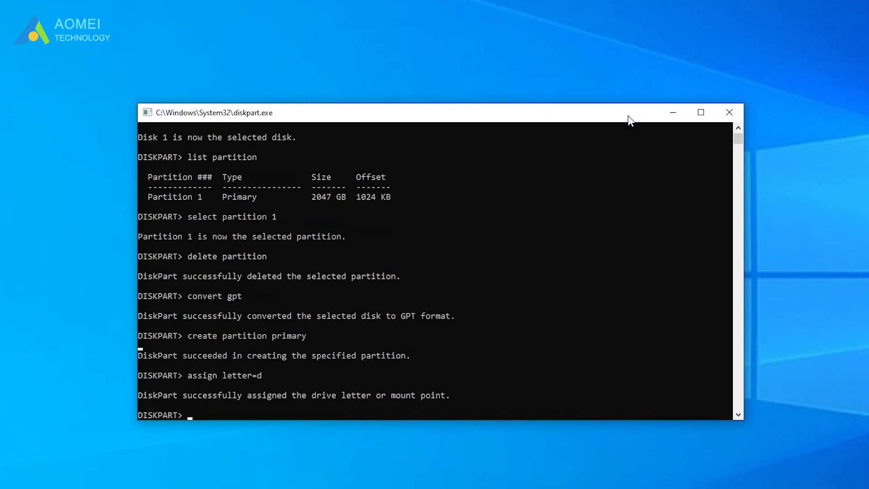
- Quick-format the partition as NTFS, exit DiskPart, and check the D: volume in Disk Management
text(format fs=ntfs quick)
key(Return)
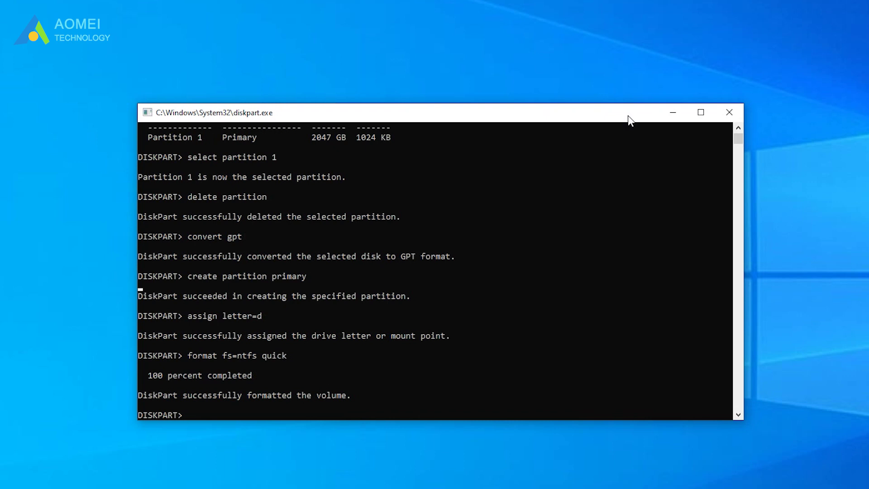
text(exit)
key(Return)
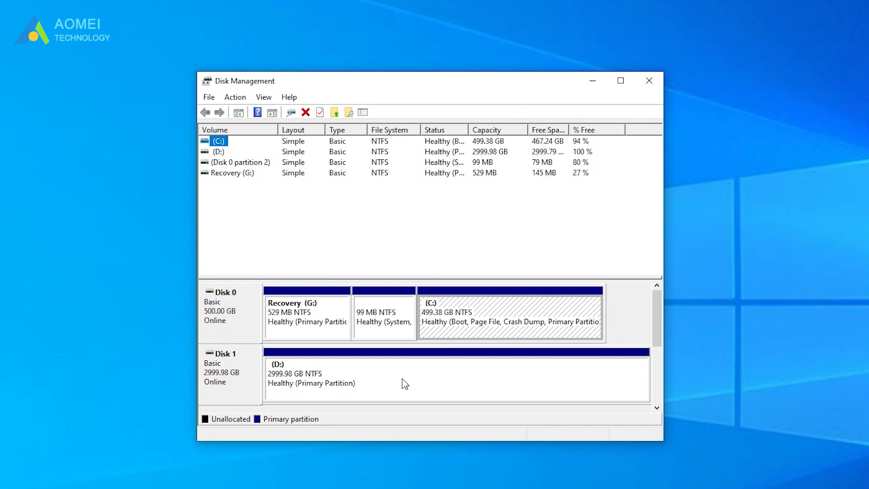
click(402, 386)
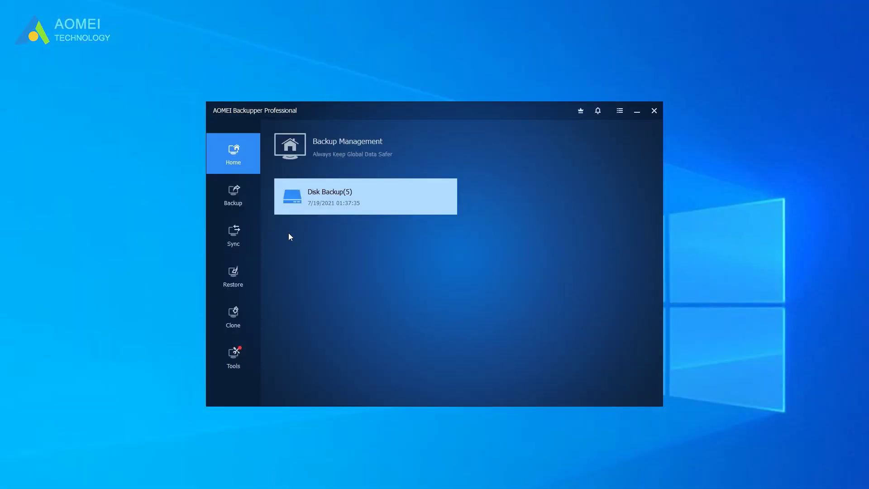
- Set up a Disk Clone with Disk2 as the source and Disk1 as the destination
click(232, 324)
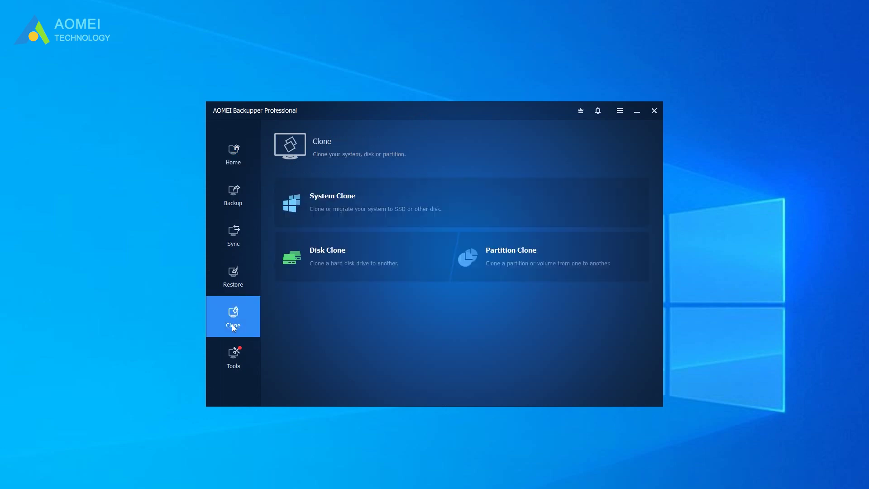
click(354, 260)
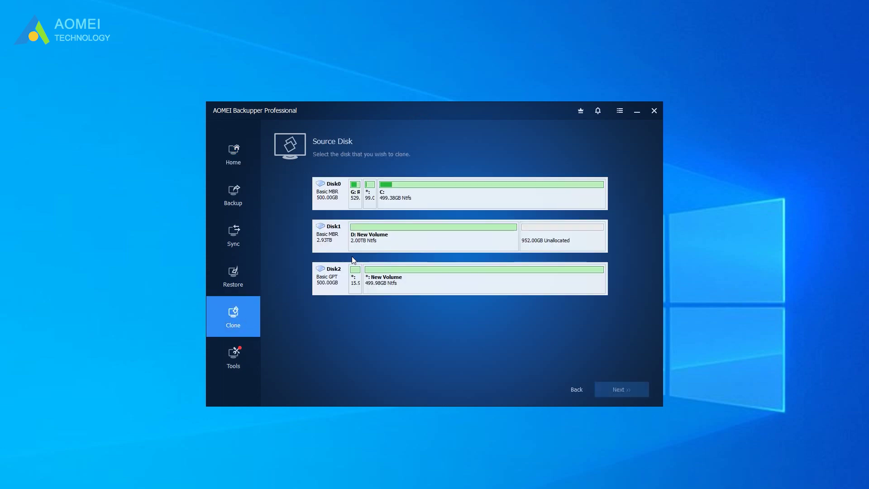
click(345, 284)
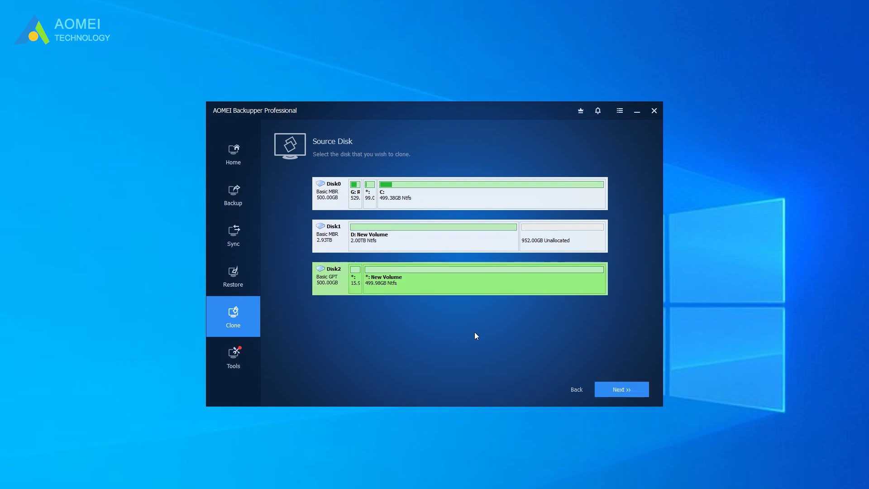
click(611, 386)
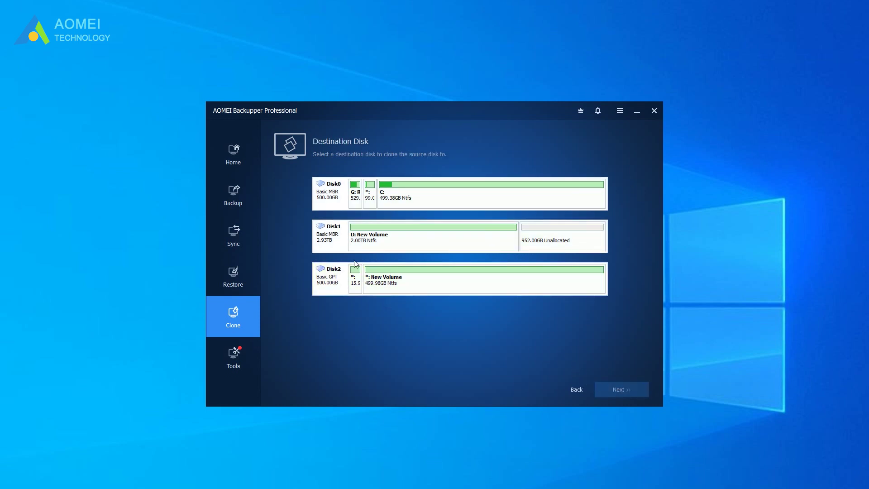
click(331, 242)
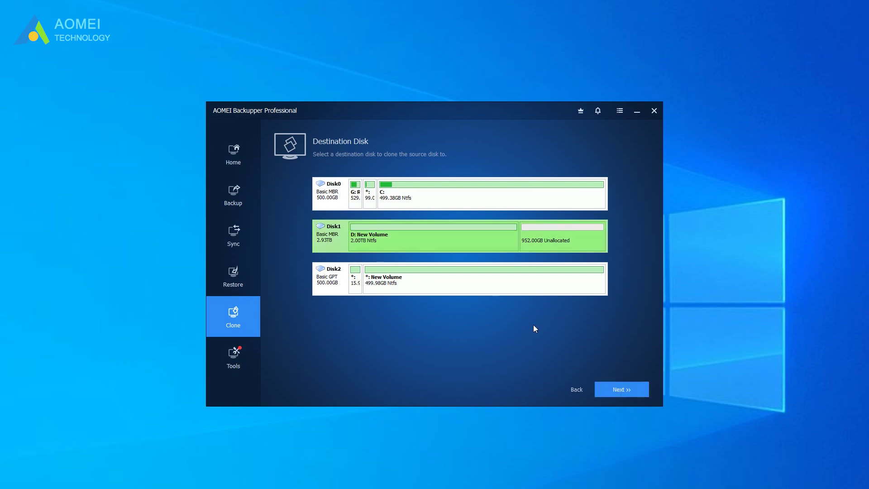
click(612, 390)
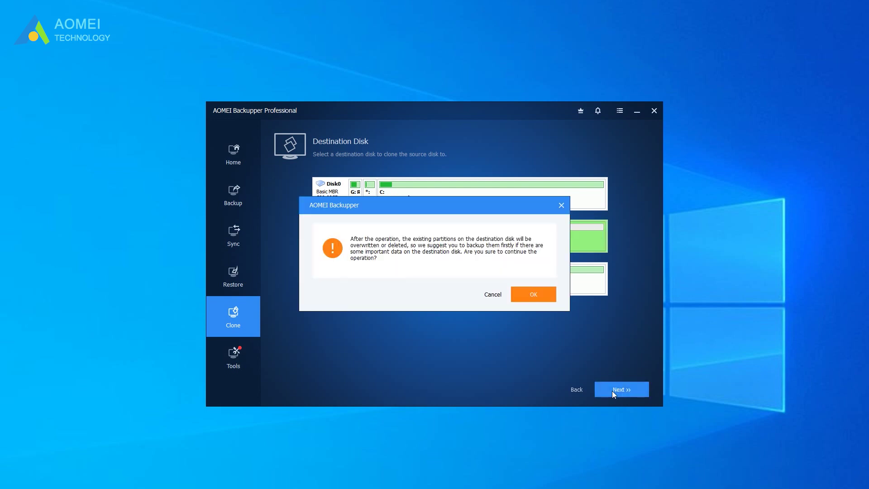
- Accept the overwrite warning and set the clone to convert the destination disk from MBR to GPT
click(546, 300)
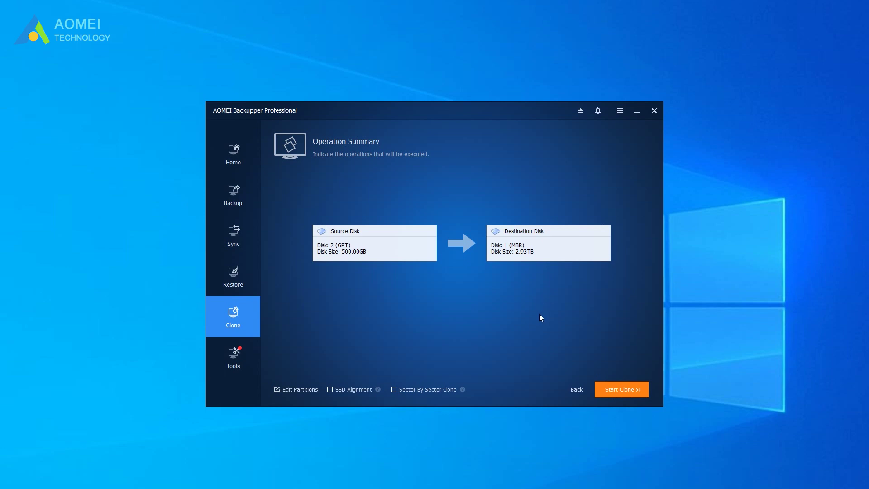
click(298, 388)
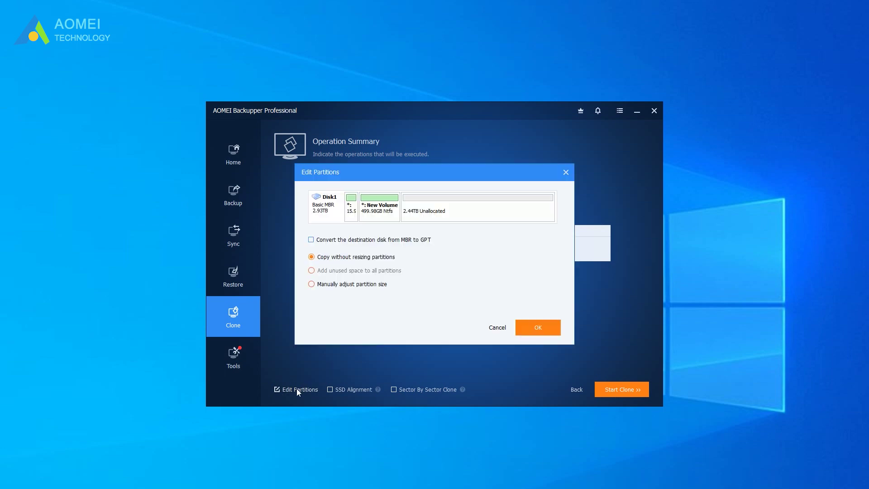
click(324, 243)
click(530, 329)
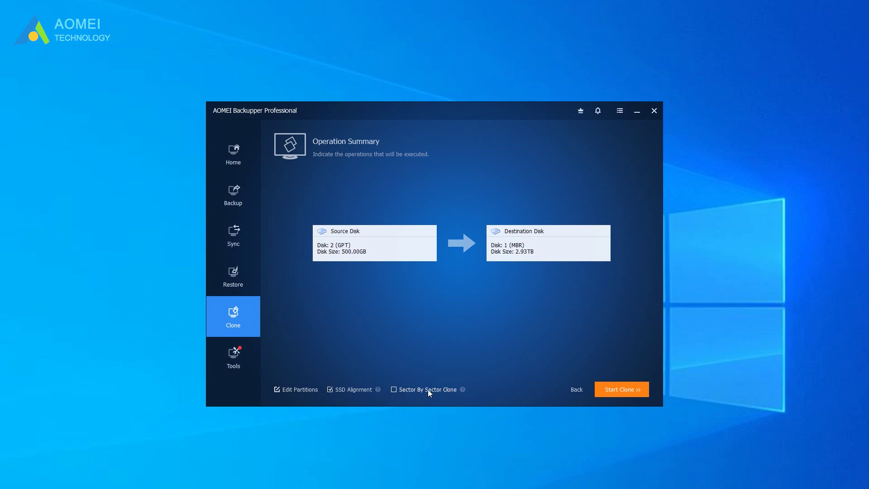
- Start the Disk2-to-Disk1 clone
mouse_move(462, 389)
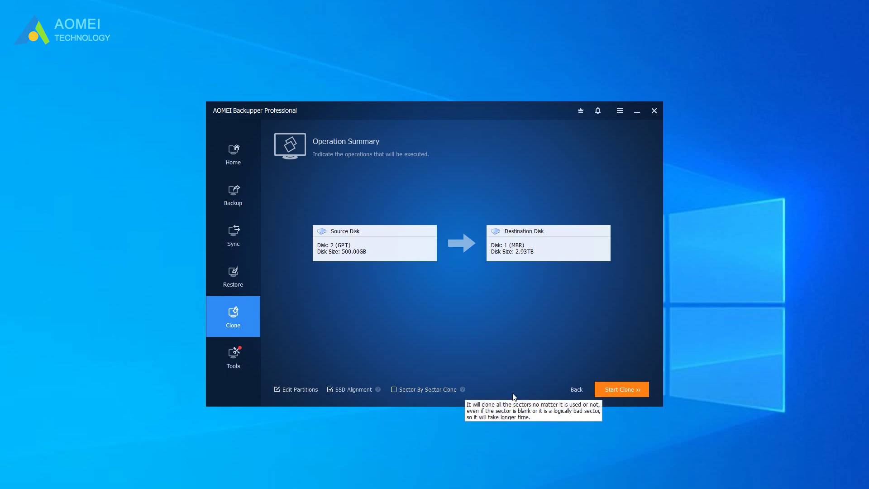
click(631, 391)
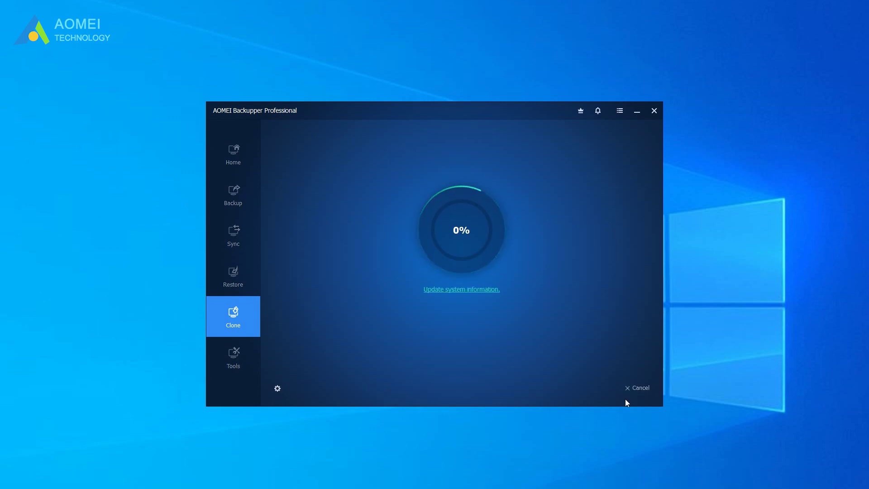